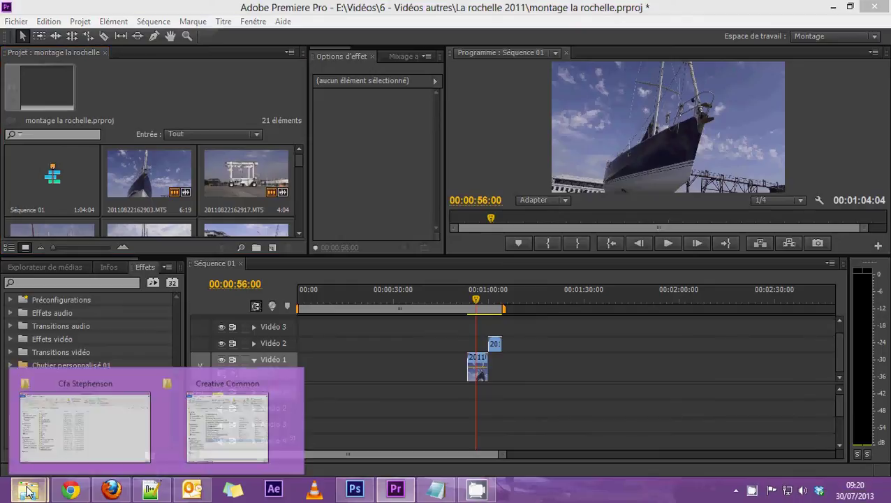
# - Import the jam.mp3 from the Creative Common folder and place it on Audio 3, aligned with the start of the Vidéo 1 clip
pyautogui.click(230, 427)
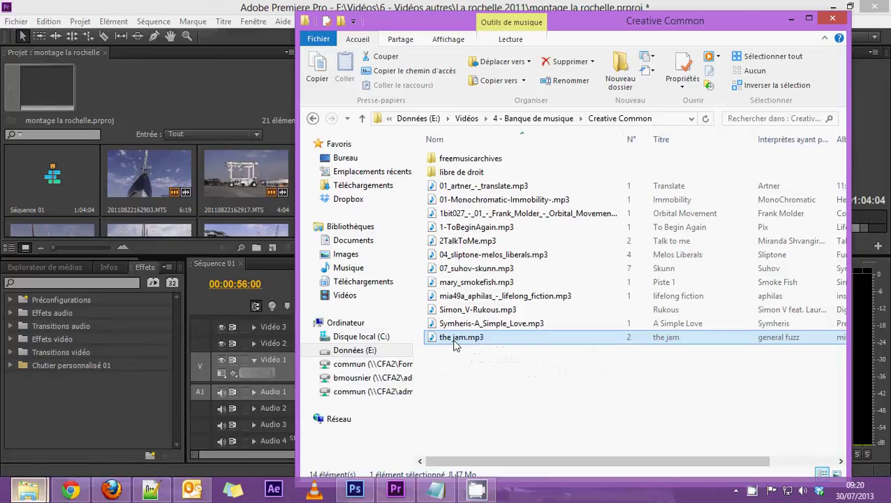
pyautogui.moveTo(454, 343); pyautogui.dragTo(202, 198)
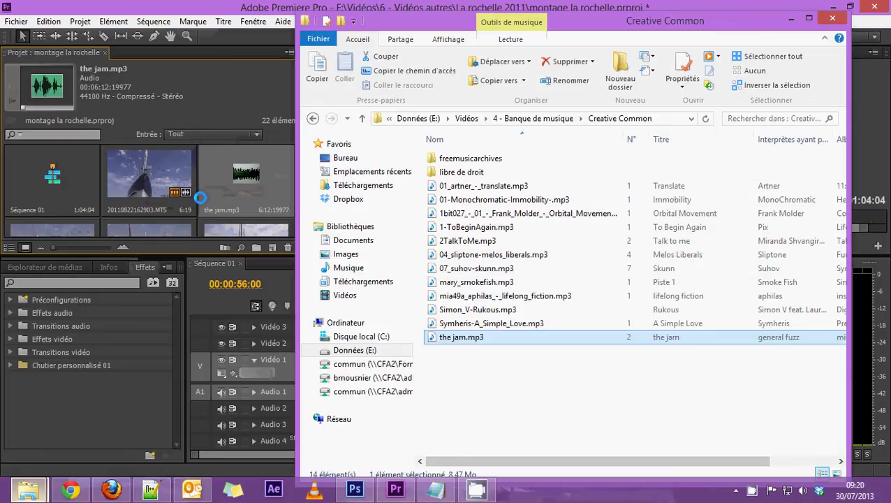
pyautogui.click(787, 20)
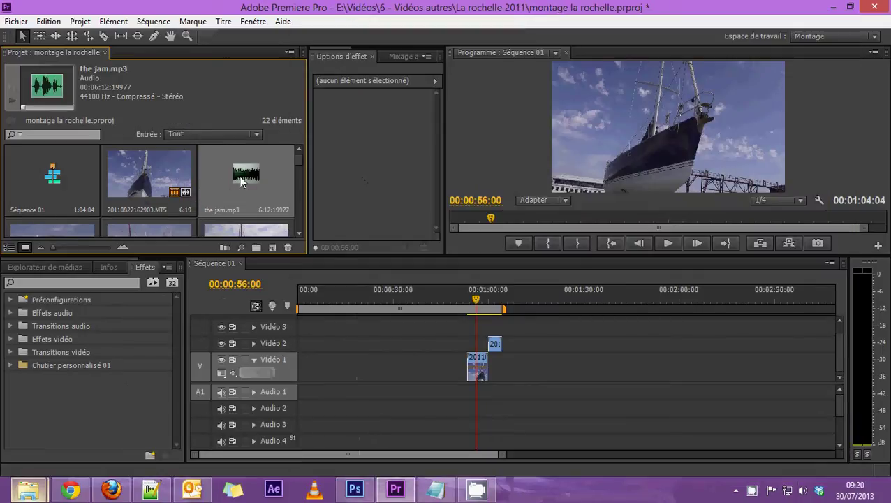
pyautogui.moveTo(237, 178); pyautogui.dragTo(466, 425)
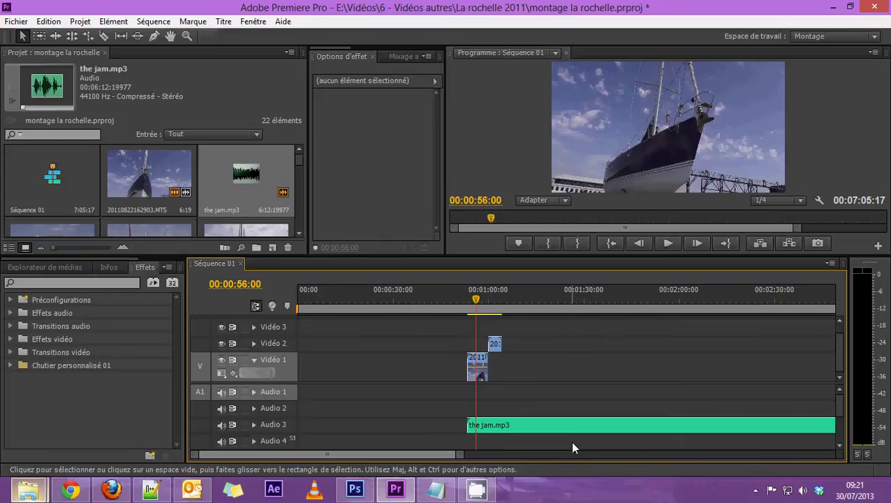
# - Try adding clip 20110822163059.MTS to Vidéo 1 with the music on Audio 1, undo it, and return the music to Audio 3
pyautogui.moveTo(543, 427); pyautogui.dragTo(540, 397)
pyautogui.scroll(-2, 181, 186)
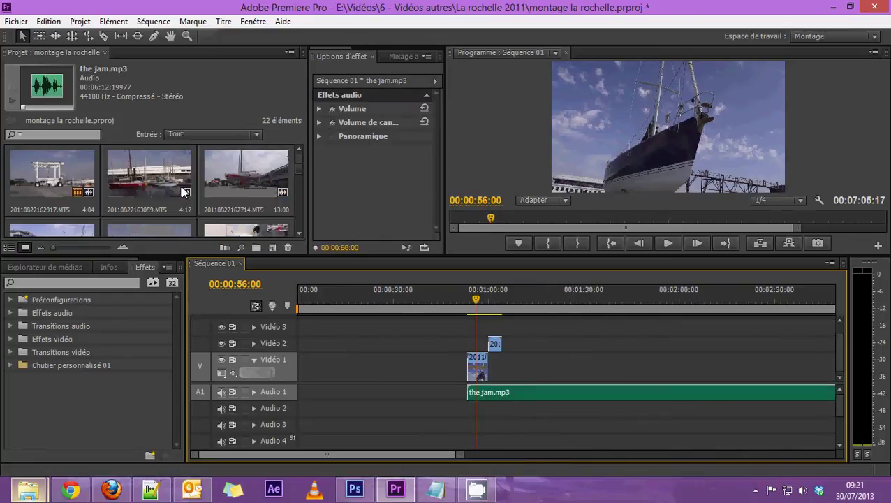
pyautogui.moveTo(140, 181); pyautogui.dragTo(508, 362)
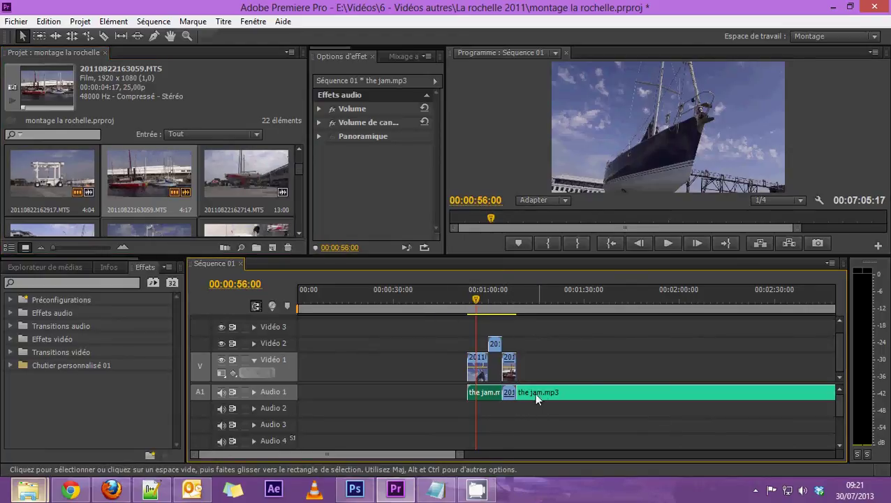
pyautogui.hotkey('ctrl', 'z')
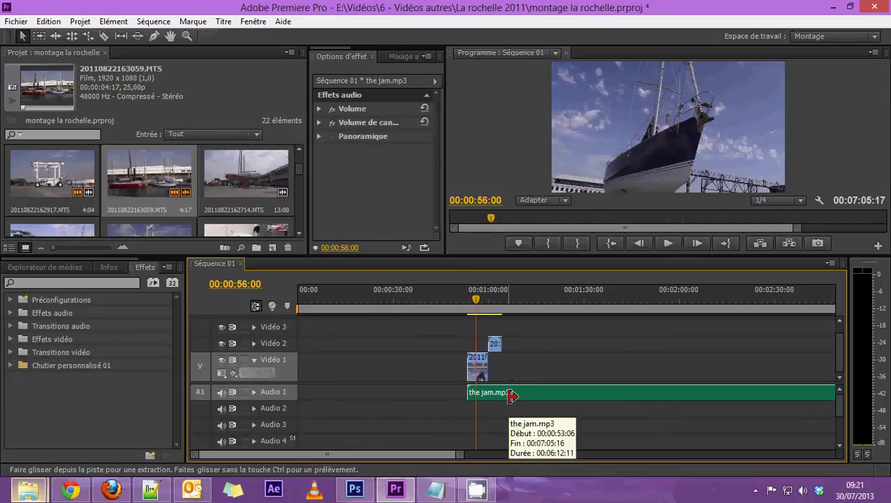
pyautogui.moveTo(521, 392); pyautogui.dragTo(521, 427)
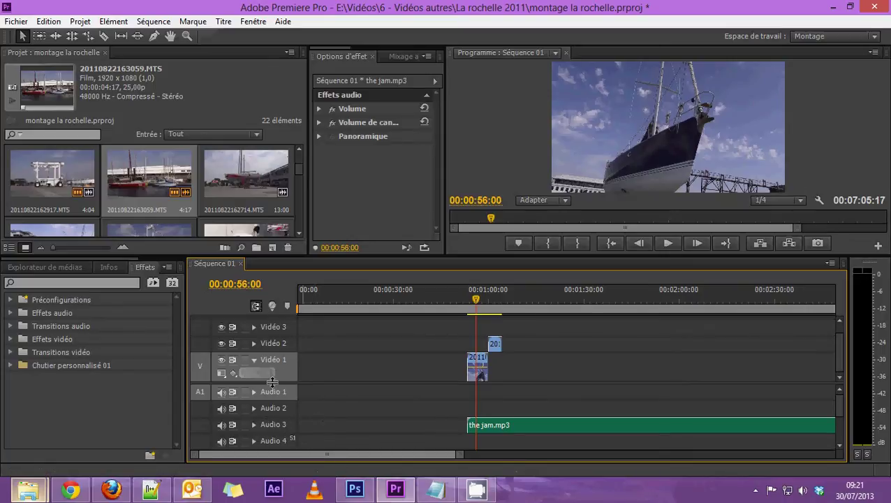
pyautogui.rightClick(270, 413)
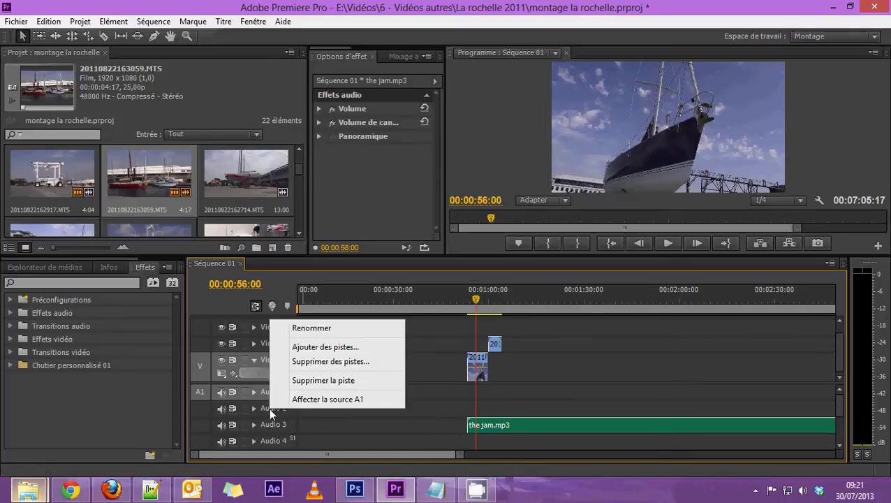
pyautogui.click(315, 347)
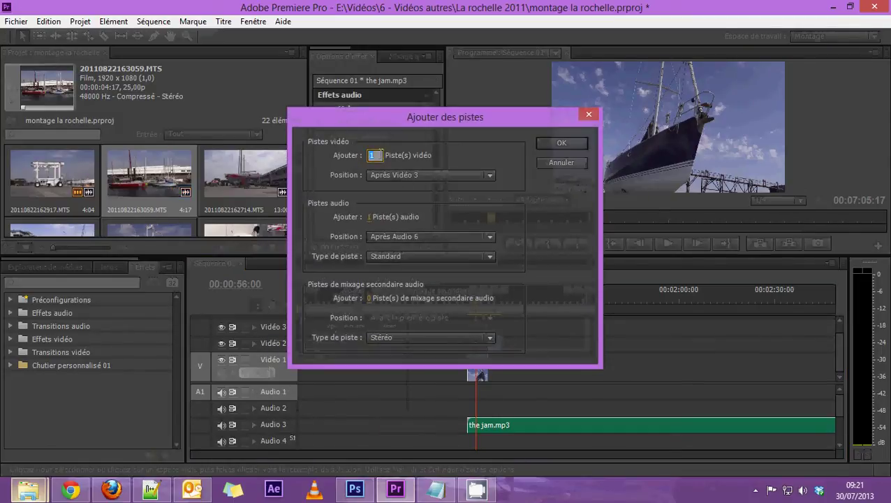
pyautogui.click(370, 217)
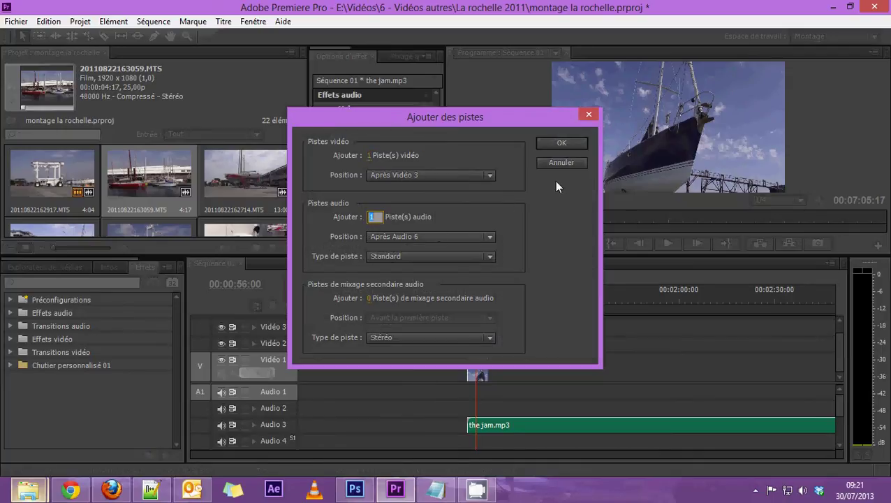
pyautogui.click(553, 162)
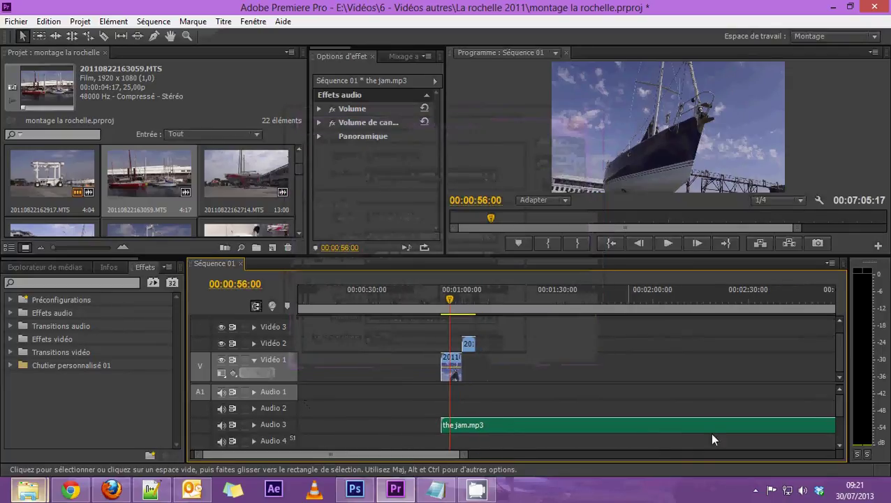
# - Delete the Audio 6 track from the sequence
pyautogui.rightClick(268, 417)
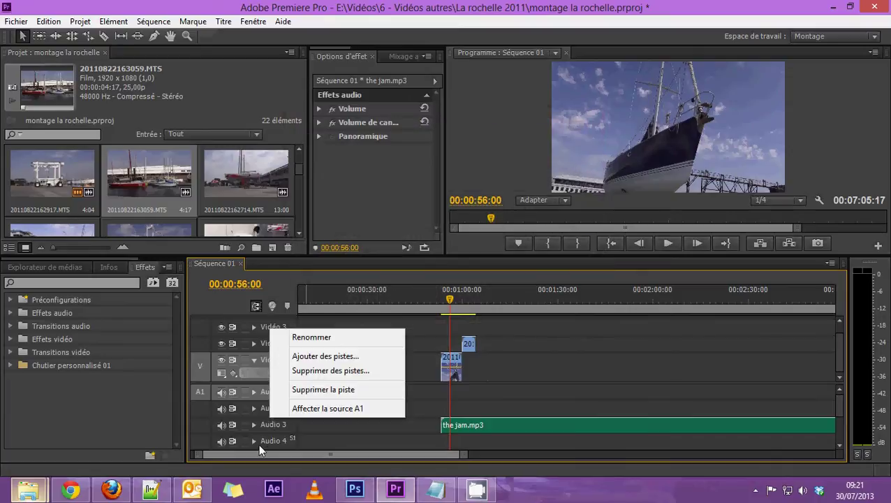
pyautogui.click(256, 441)
pyautogui.rightClick(270, 438)
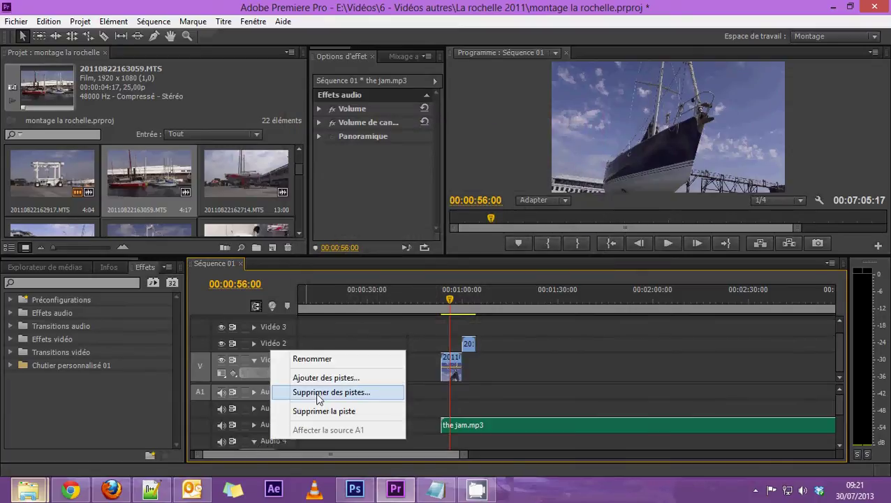
pyautogui.click(293, 395)
pyautogui.click(360, 255)
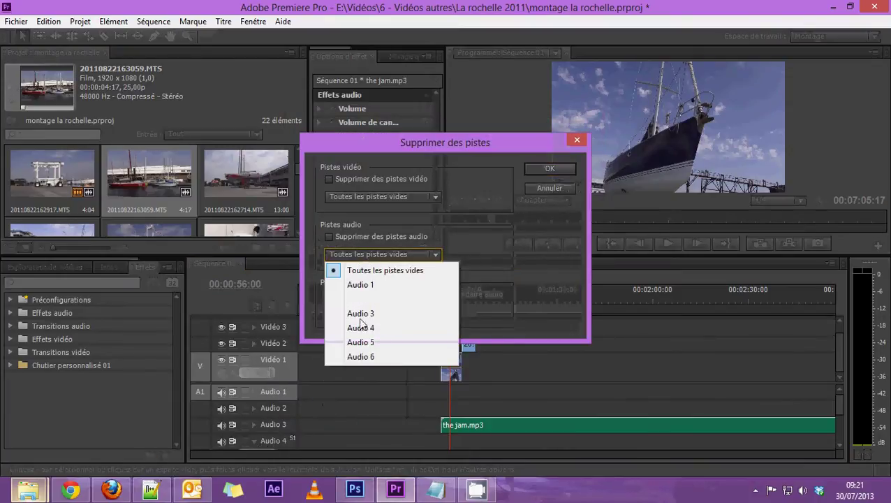
pyautogui.click(361, 357)
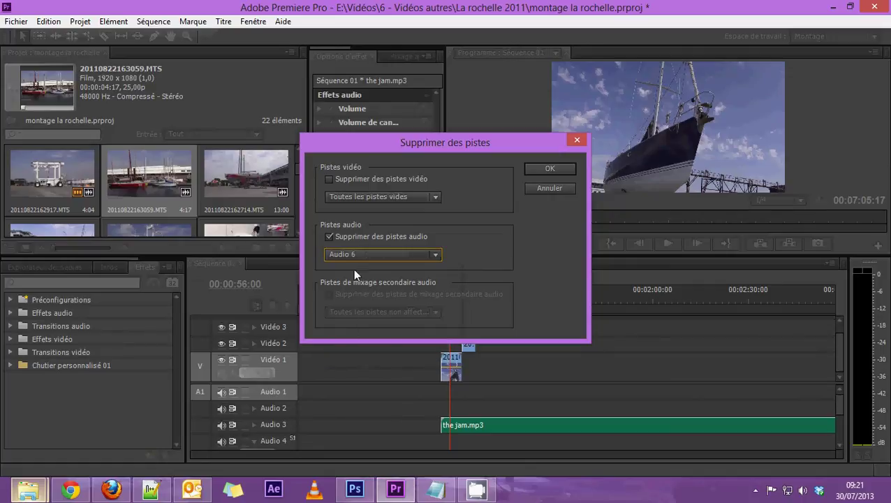
pyautogui.click(338, 239)
pyautogui.click(384, 239)
pyautogui.click(552, 168)
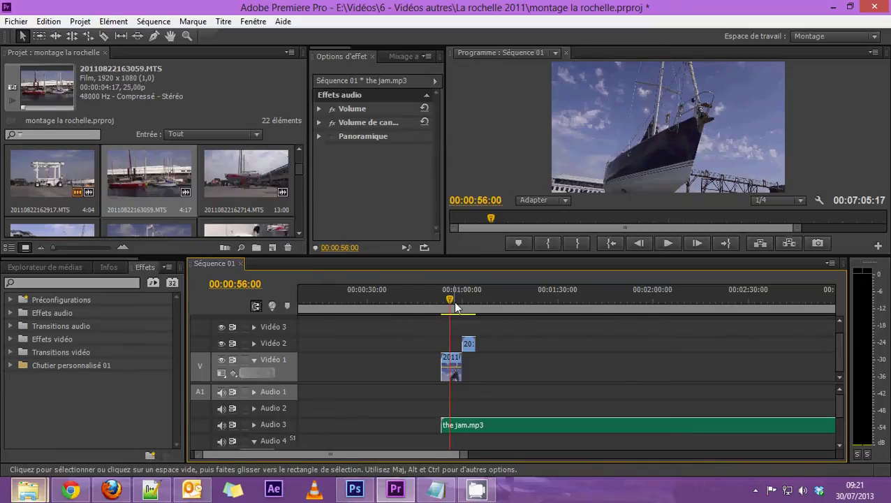
# - Try overlapping Vidéo 2 clip 20110822162917.MTS with the end of the Vidéo 1 clip, and return it to that clip's end
pyautogui.click(464, 342)
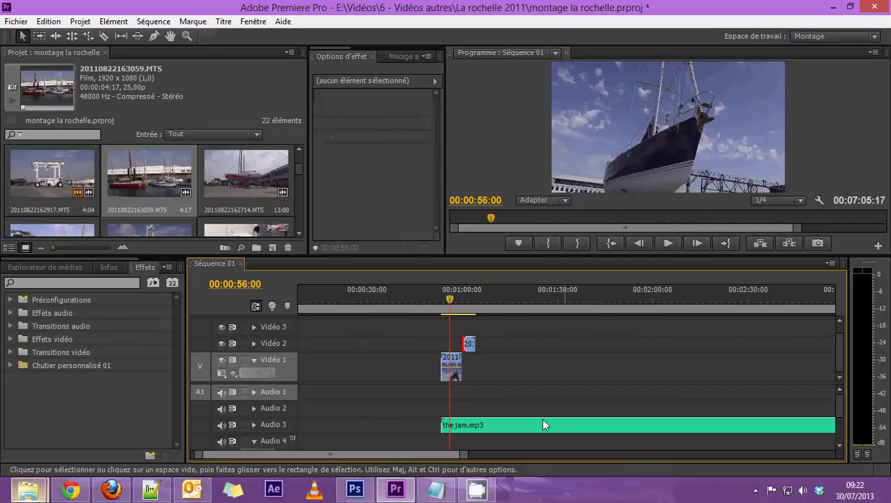
pyautogui.moveTo(454, 458); pyautogui.dragTo(334, 454)
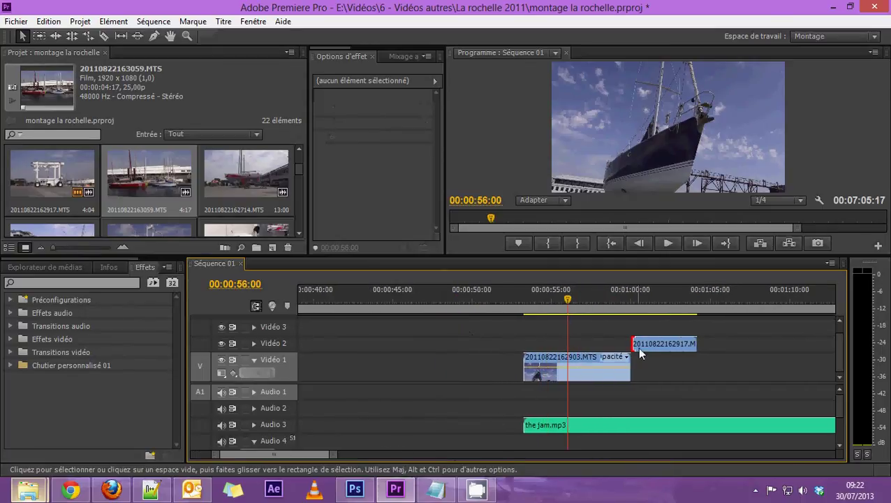
pyautogui.moveTo(637, 346)
pyautogui.mouseDown()
pyautogui.moveTo(649, 347)
pyautogui.moveTo(626, 344)
pyautogui.mouseUp()
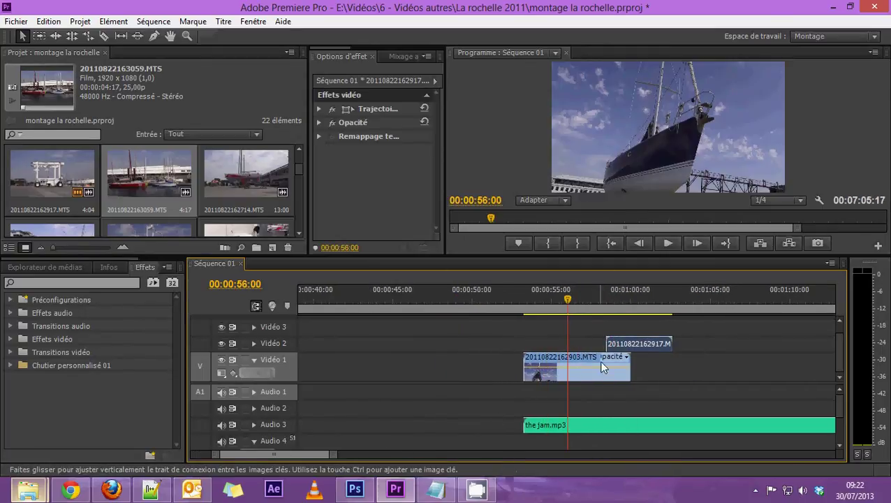
pyautogui.moveTo(567, 300); pyautogui.dragTo(612, 303)
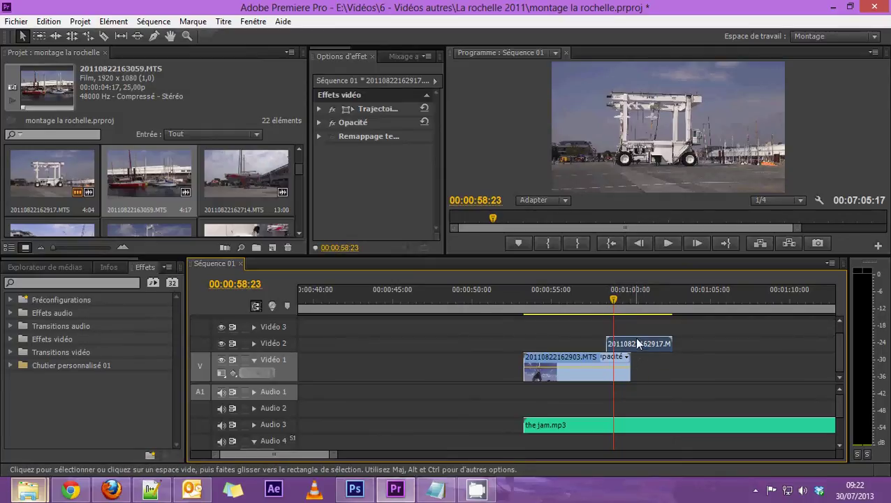
pyautogui.moveTo(646, 344); pyautogui.dragTo(673, 346)
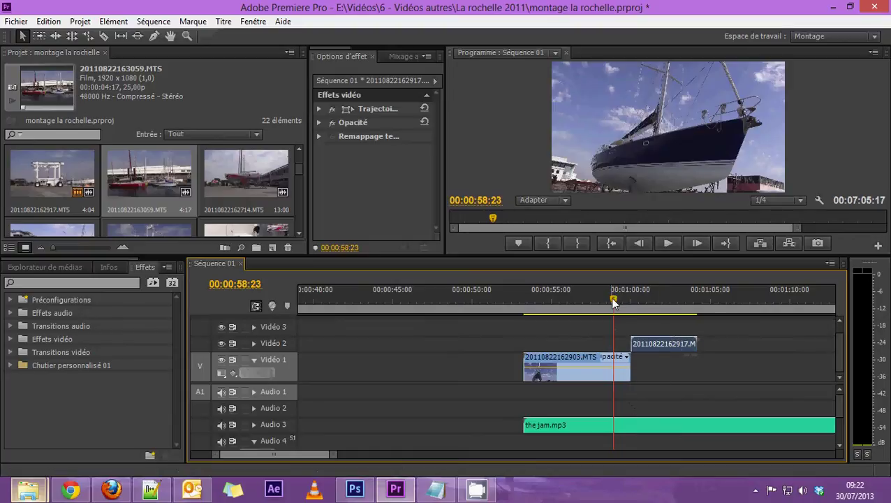
# - Play the sequence from the start of the Vidéo 1 clip and stop at the music cue at 00:00:58:13
pyautogui.moveTo(610, 297); pyautogui.dragTo(523, 301)
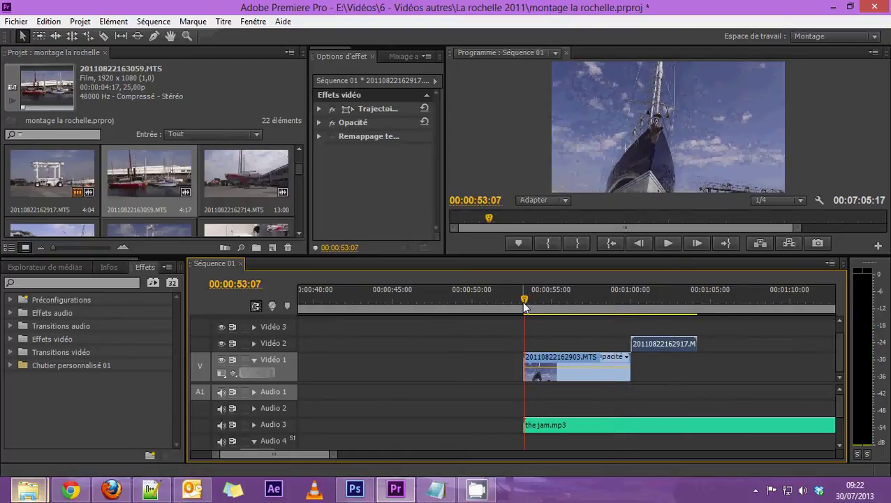
pyautogui.press('space')
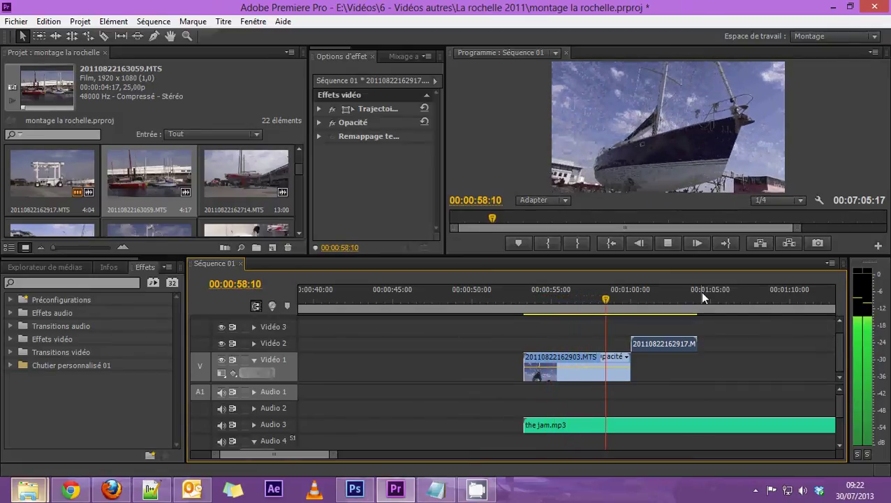
pyautogui.press('space')
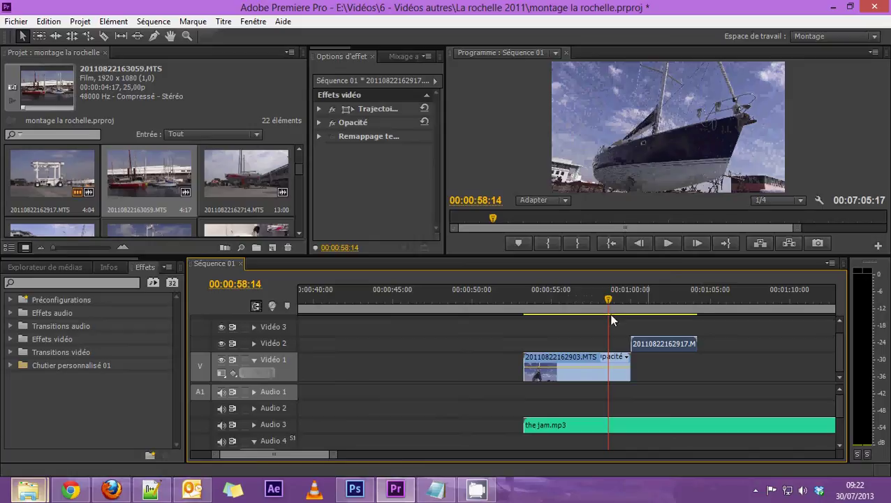
pyautogui.click(524, 299)
pyautogui.press('space')
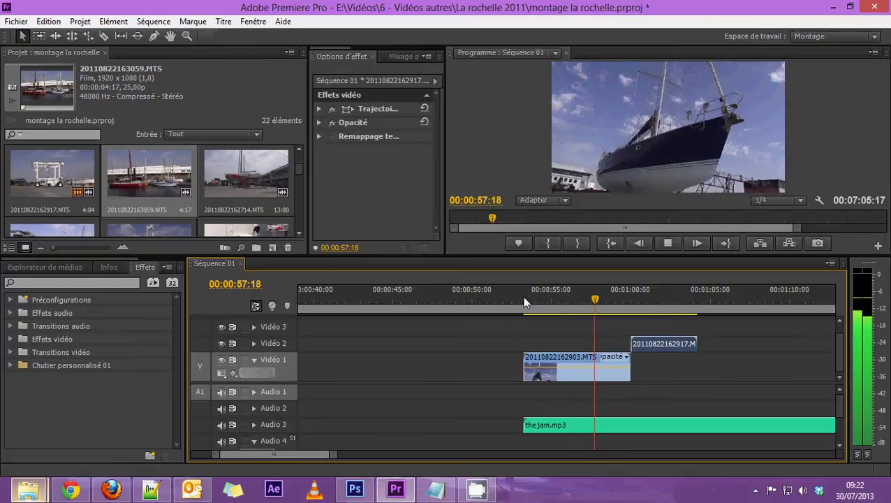
pyautogui.press('space')
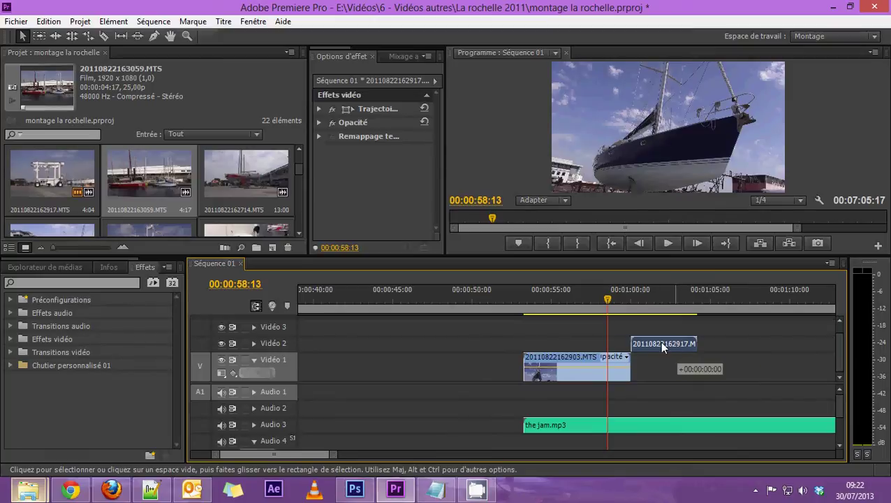
# - Move the Vidéo 2 clip 20110822162917.MTS to start at about 00:00:58:13, overlapping the end of the Vidéo 1 clip
pyautogui.moveTo(659, 341); pyautogui.dragTo(641, 375)
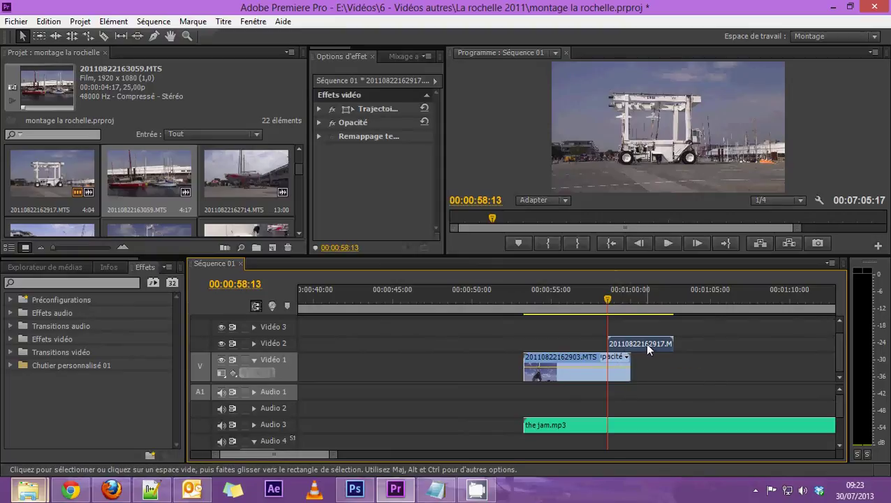
pyautogui.moveTo(654, 343); pyautogui.dragTo(629, 339)
pyautogui.moveTo(632, 344)
pyautogui.mouseDown()
pyautogui.moveTo(651, 347)
pyautogui.moveTo(640, 345)
pyautogui.mouseUp()
# - Replay the cut between the two clips several times to check its timing against the music
pyautogui.moveTo(588, 299); pyautogui.dragTo(577, 301)
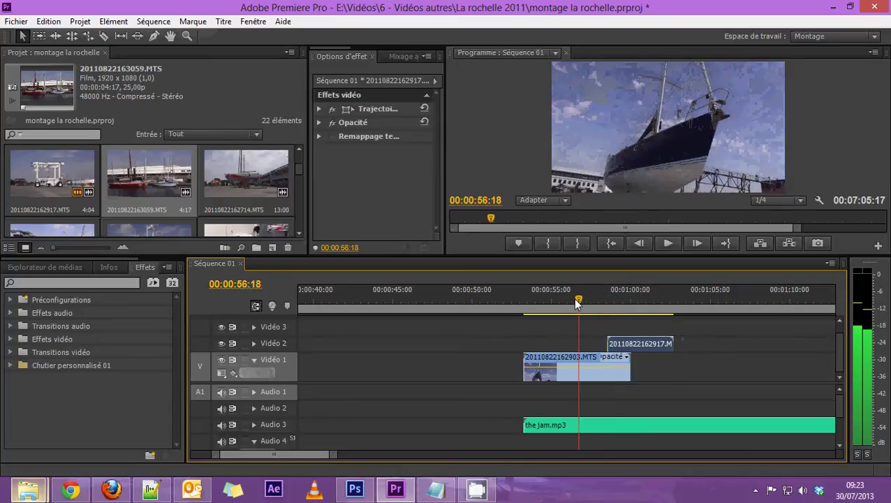
pyautogui.press('space')
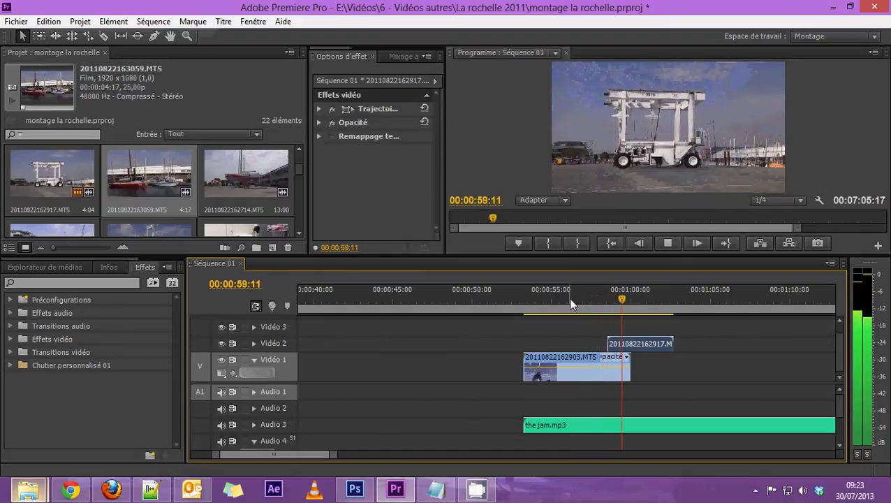
pyautogui.press('space')
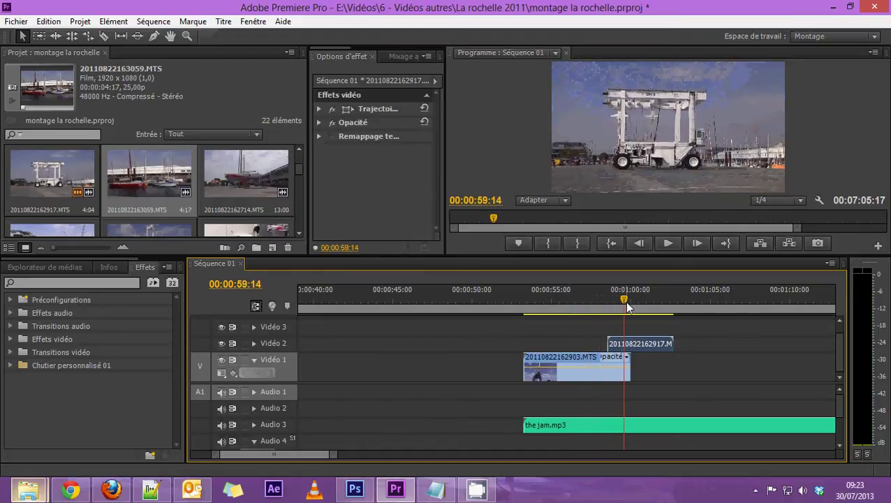
pyautogui.moveTo(627, 305); pyautogui.dragTo(599, 307)
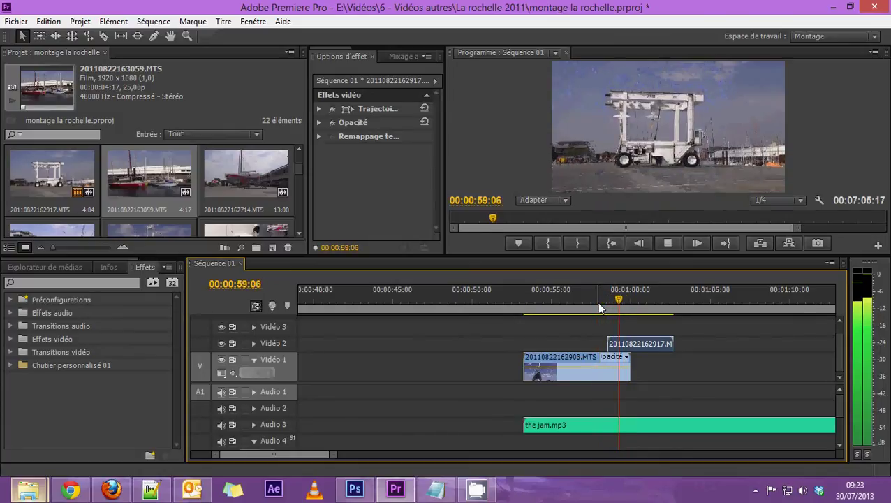
pyautogui.press('space')
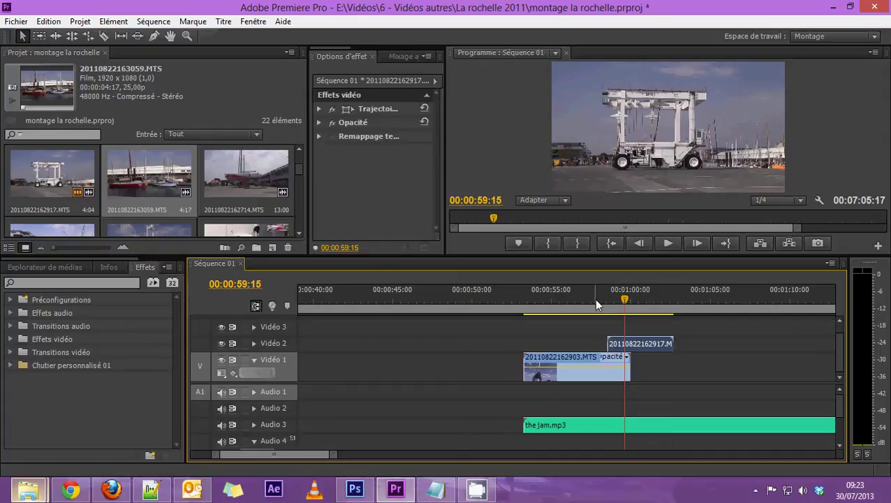
pyautogui.moveTo(596, 300)
pyautogui.mouseDown()
pyautogui.moveTo(569, 299)
pyautogui.moveTo(618, 299)
pyautogui.moveTo(591, 300)
pyautogui.mouseUp()
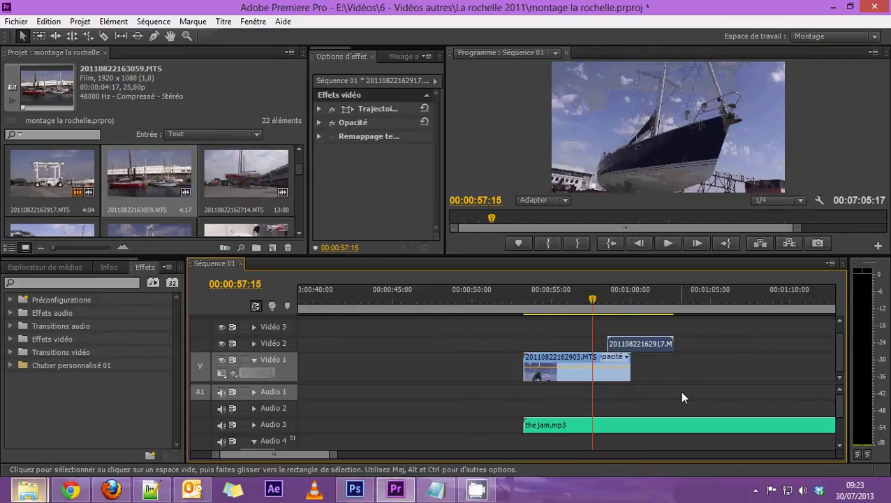
pyautogui.press('space')
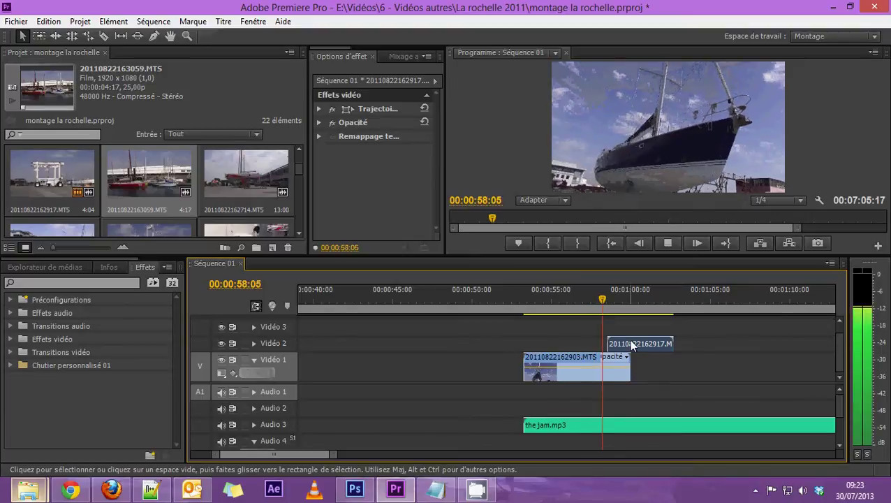
# - Play and scrub around the cut from 20110822162903.MTS to 20110822162917.MTS to check it against the music
pyautogui.press('space')
pyautogui.click(594, 305)
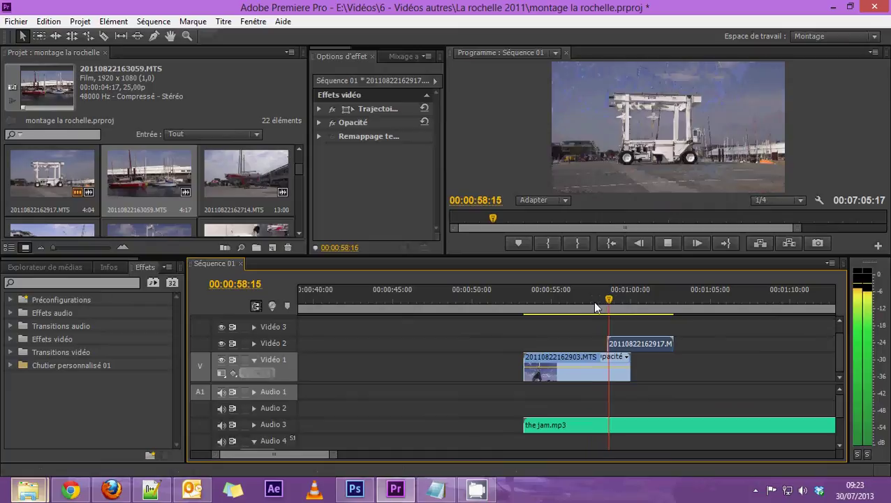
pyautogui.press('space')
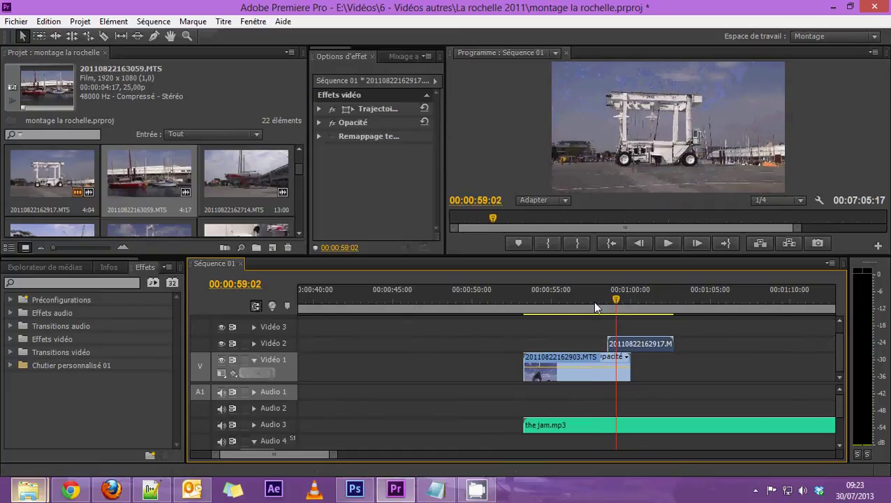
pyautogui.click(595, 304)
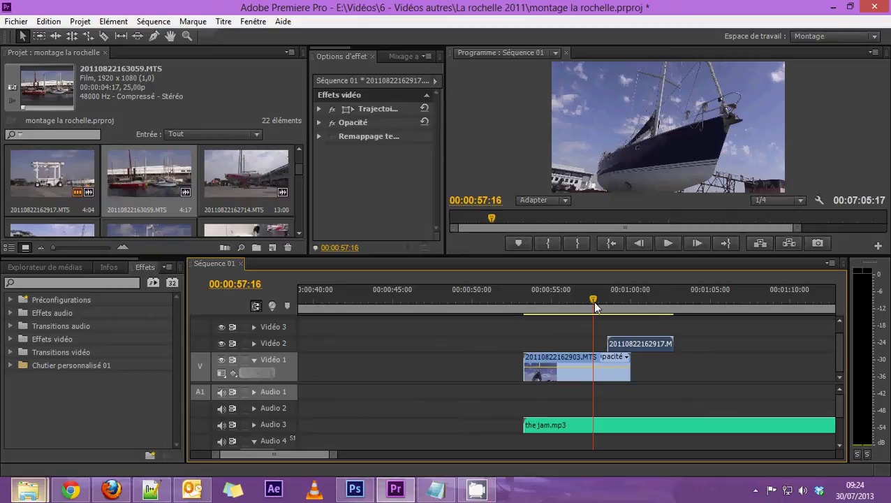
pyautogui.moveTo(593, 305); pyautogui.dragTo(549, 309)
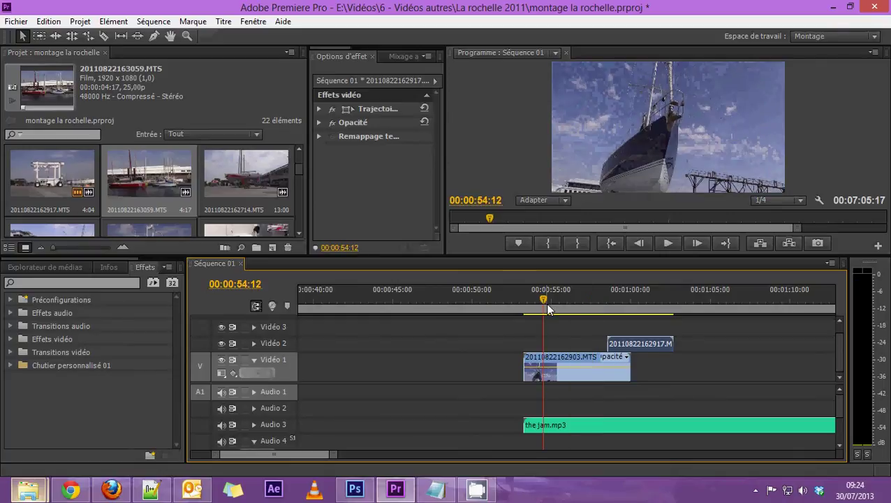
pyautogui.click(597, 304)
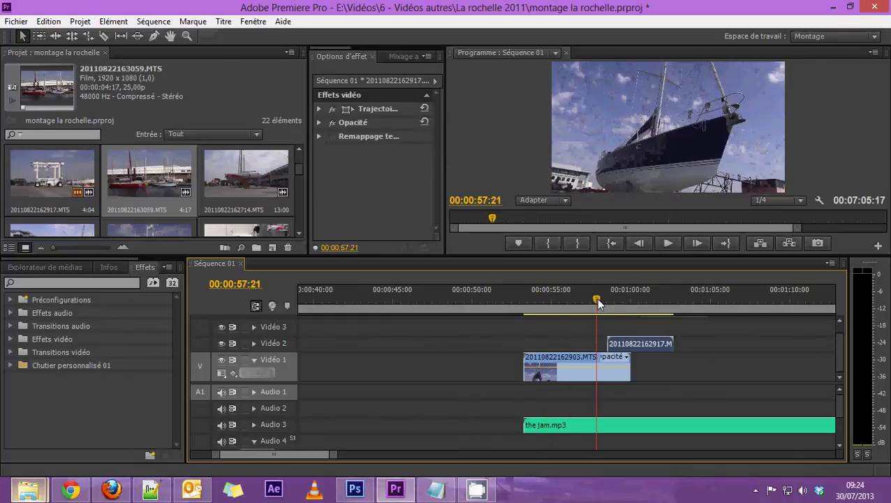
pyautogui.press('space')
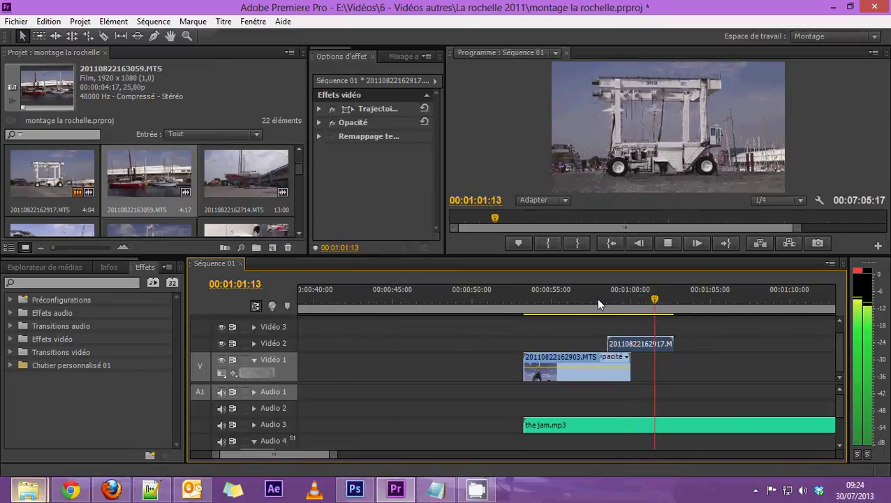
# - Play from the cut at 00:00:58:13 and stop at the music cue at 00:01:01:04
pyautogui.moveTo(598, 304); pyautogui.dragTo(608, 303)
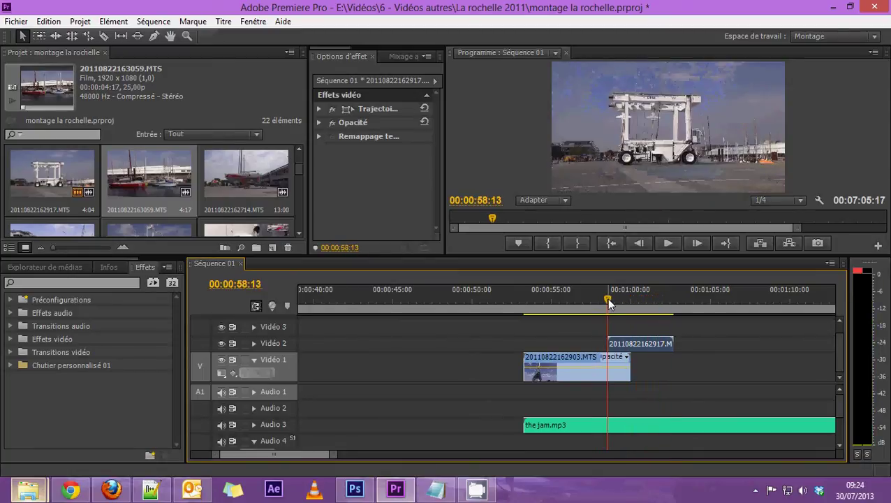
pyautogui.press('space')
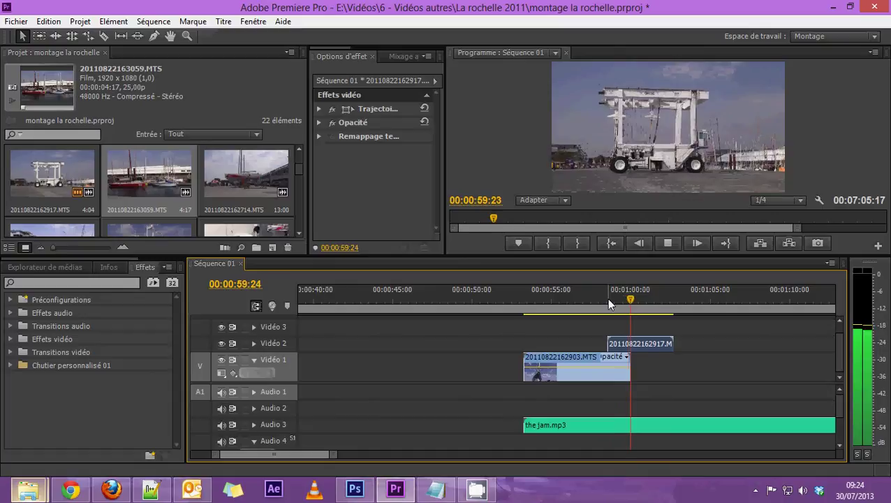
pyautogui.press('space')
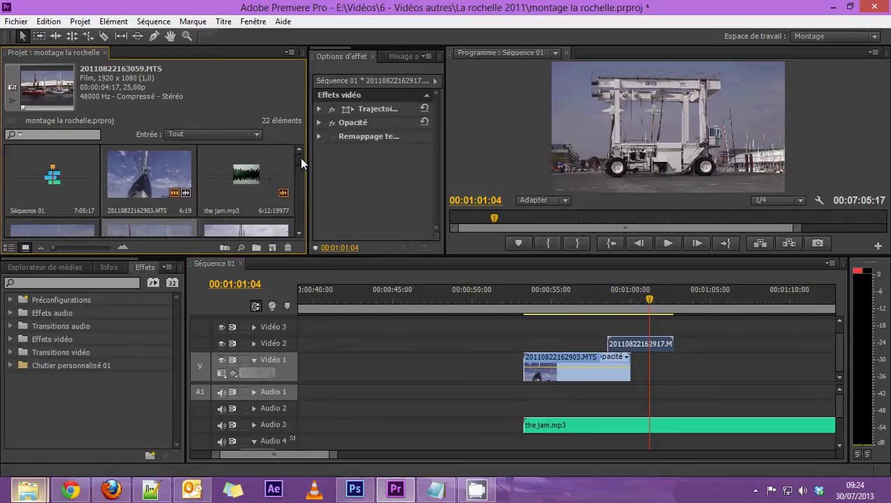
# - Place 20110822163059.MTS on Vidéo 1 at 00:01:01:04, unlink its audio and video, and delete the audio part
pyautogui.moveTo(300, 157); pyautogui.dragTo(297, 169)
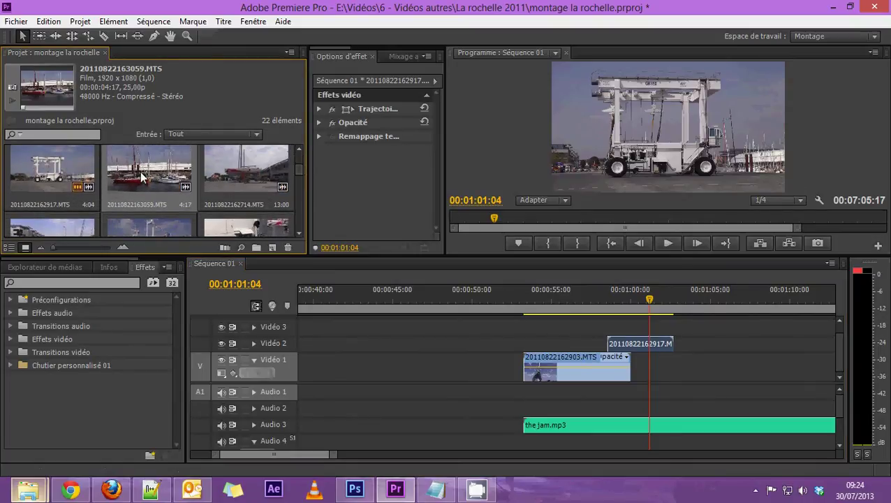
pyautogui.moveTo(163, 180); pyautogui.dragTo(651, 377)
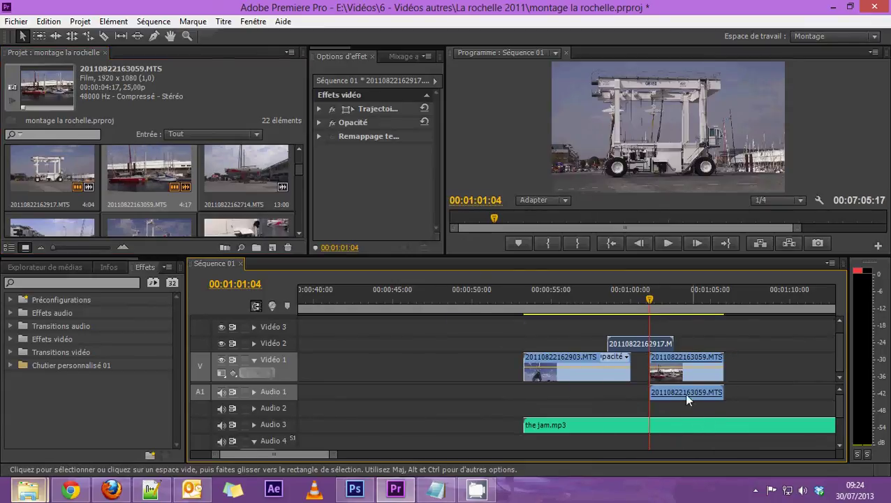
pyautogui.rightClick(686, 398)
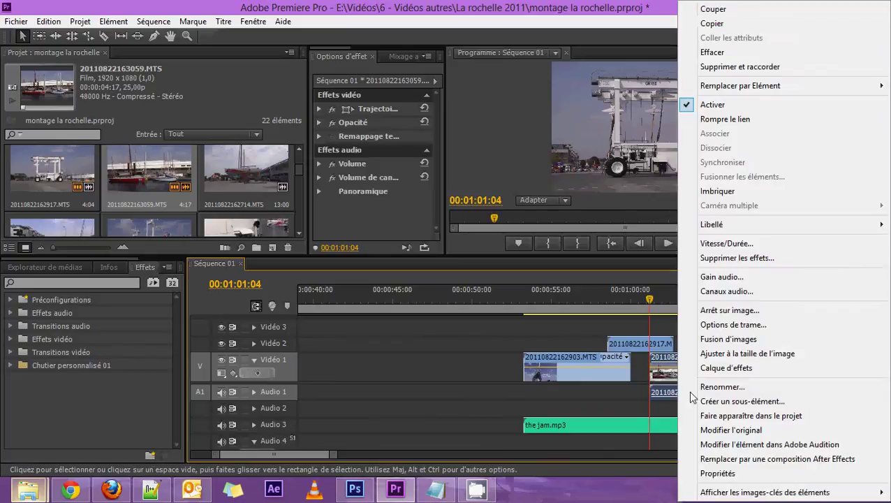
pyautogui.click(712, 120)
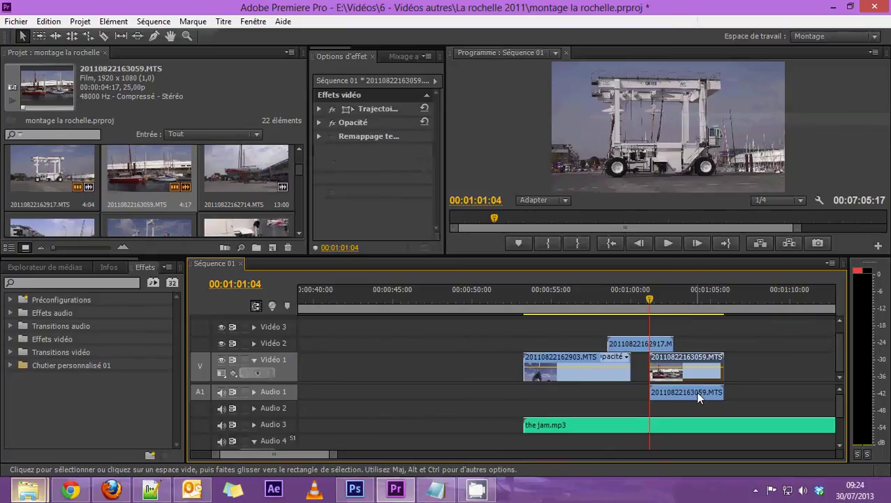
pyautogui.click(688, 392)
pyautogui.press('Delete')
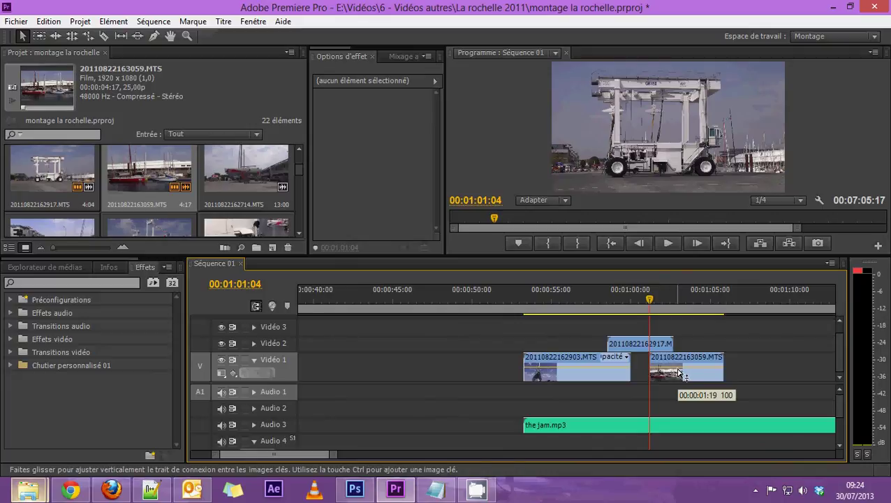
# - Trim the end of the Vidéo 2 clip 20110822162917.MTS back to the start of 20110822163059.MTS at 00:01:01:04
pyautogui.press('space')
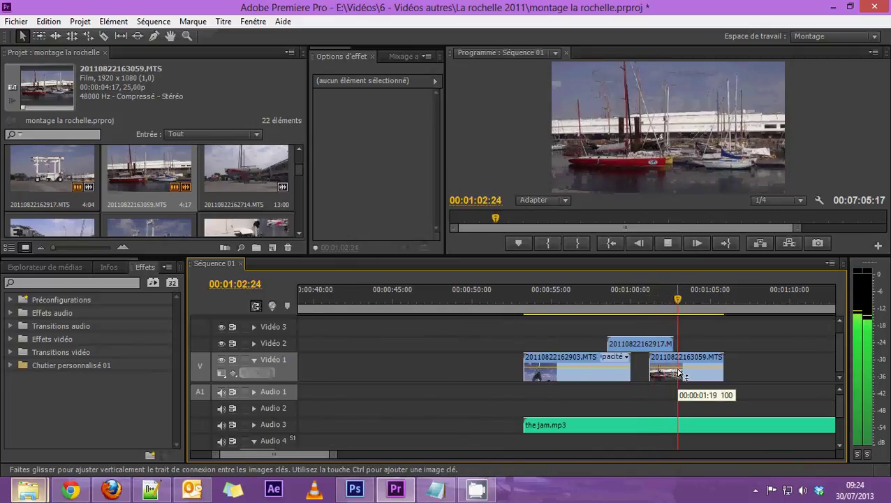
pyautogui.press('space')
pyautogui.moveTo(681, 300); pyautogui.dragTo(640, 301)
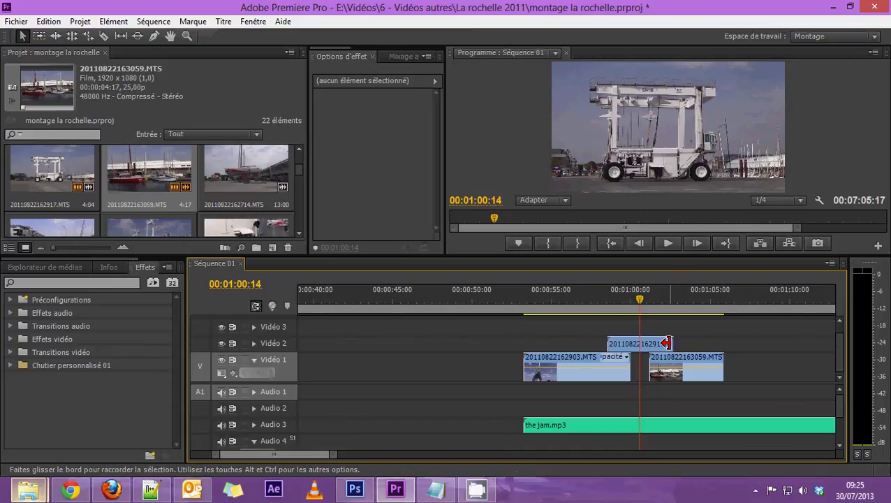
pyautogui.moveTo(671, 343); pyautogui.dragTo(677, 343)
pyautogui.moveTo(668, 343); pyautogui.dragTo(646, 343)
# - Replay the cut from 20110822162917.MTS to 20110822163059.MTS and scrub on to about 00:01:02:15
pyautogui.press('space')
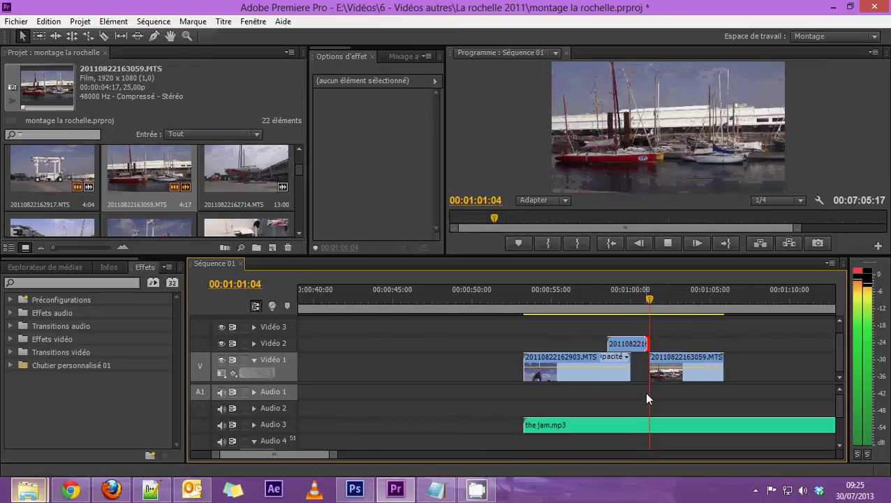
pyautogui.click(594, 289)
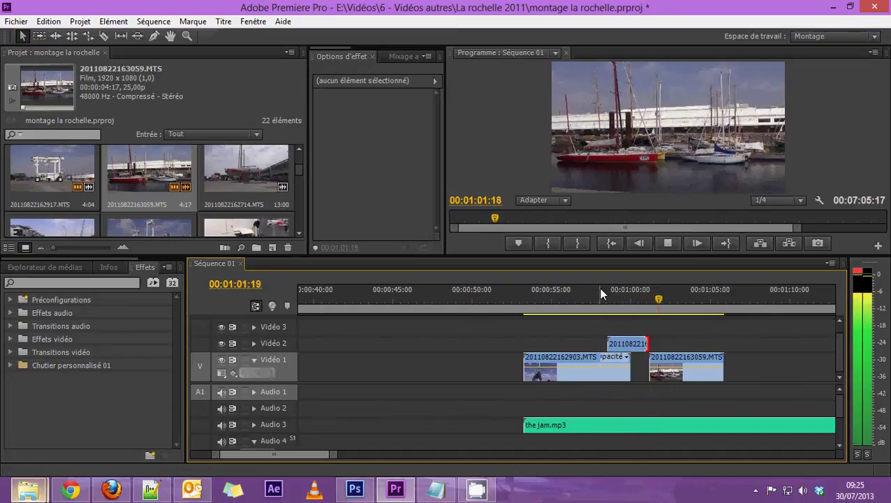
pyautogui.press('space')
pyautogui.moveTo(609, 299); pyautogui.dragTo(674, 301)
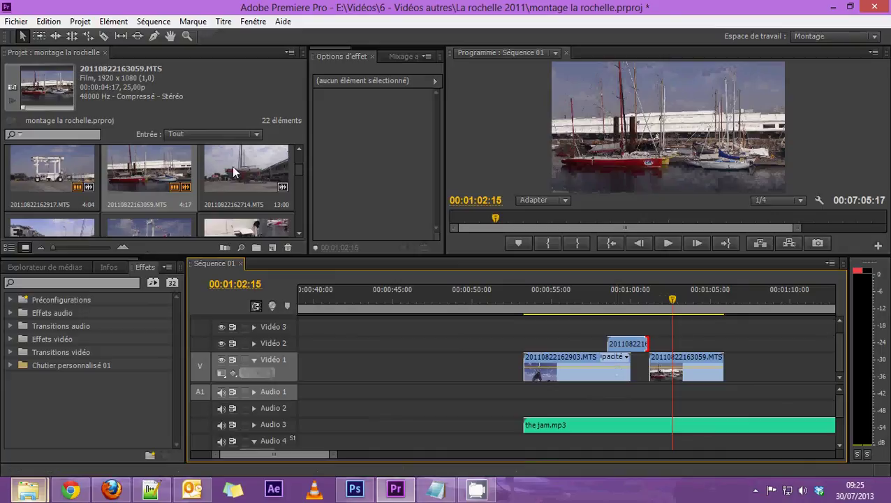
# - Place 20110822162714.MTS on Vidéo 2 overlapping the end of 20110822163059.MTS, unlink it, and delete its audio part
pyautogui.moveTo(232, 166); pyautogui.dragTo(707, 343)
pyautogui.rightClick(729, 406)
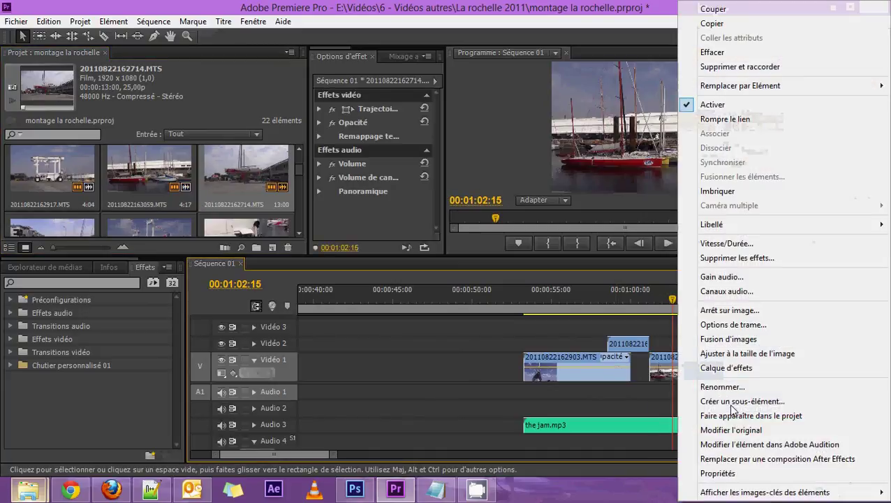
pyautogui.click(725, 119)
pyautogui.click(735, 411)
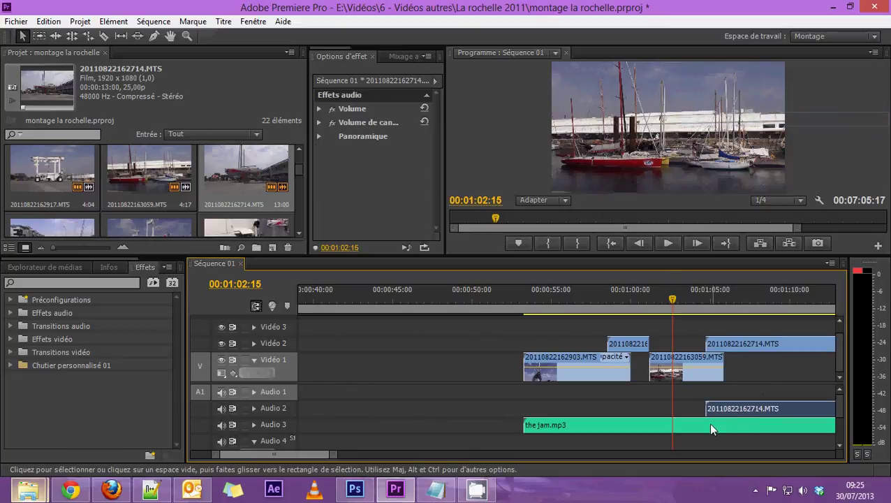
pyautogui.press('Delete')
# - Play to the music cue at 00:01:03:18 and move the Vidéo 2 clip 20110822162714.MTS to start there
pyautogui.scroll(-2, 321, 454)
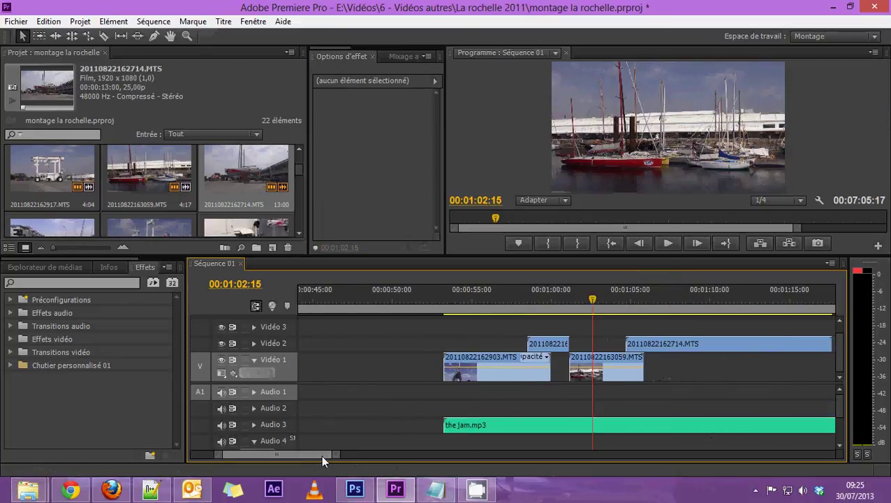
pyautogui.scroll(-4, 321, 455)
pyautogui.press('space')
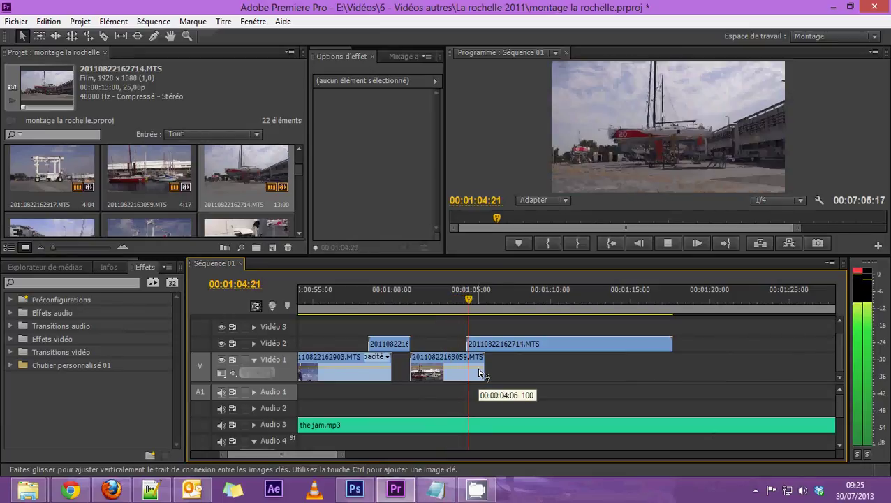
pyautogui.moveTo(415, 294); pyautogui.dragTo(405, 299)
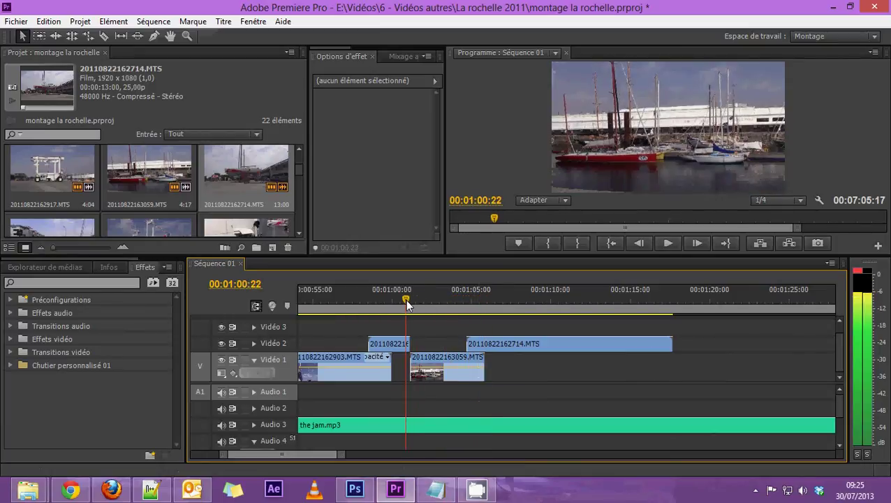
pyautogui.press('space')
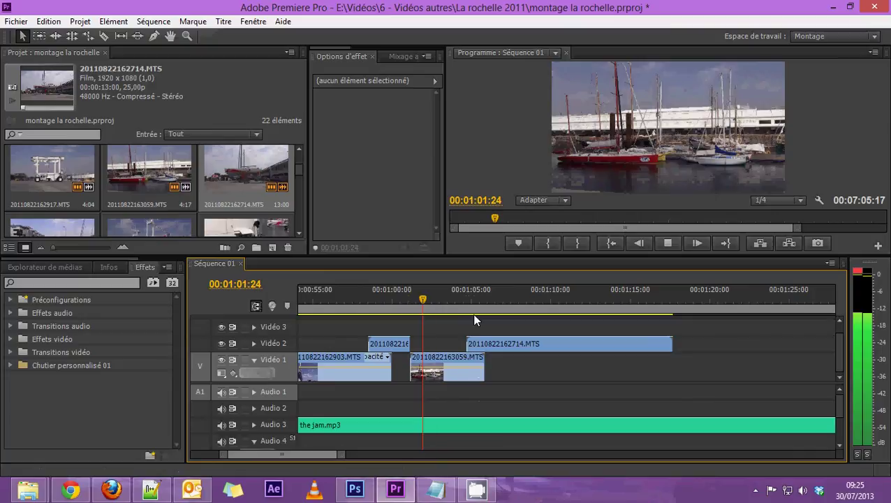
pyautogui.press('space')
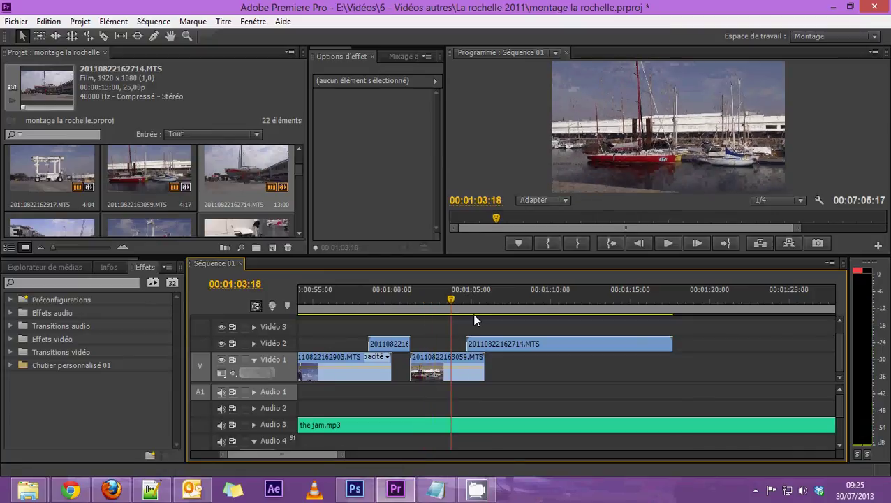
pyautogui.moveTo(505, 343); pyautogui.dragTo(490, 343)
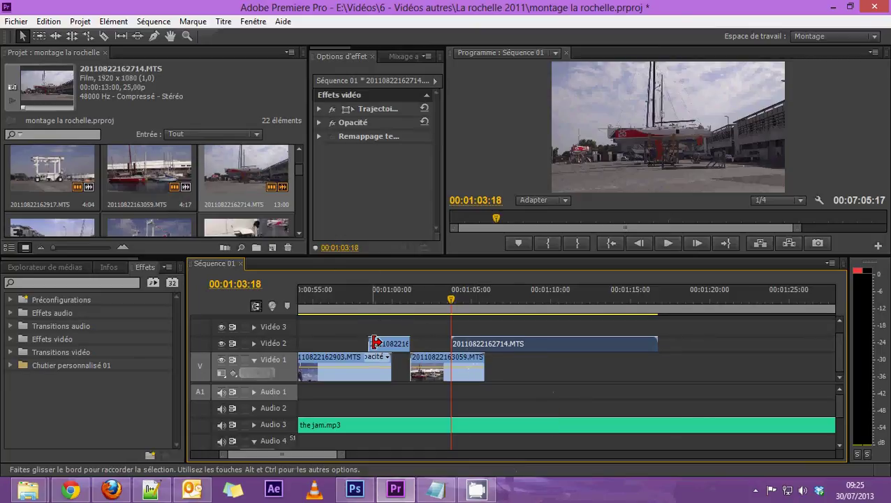
# - Trim the ends of the Vidéo 1 clips 20110822163059.MTS and 20110822162903.MTS to the start of the Vidéo 2 clip that follows each
pyautogui.moveTo(370, 296); pyautogui.dragTo(449, 296)
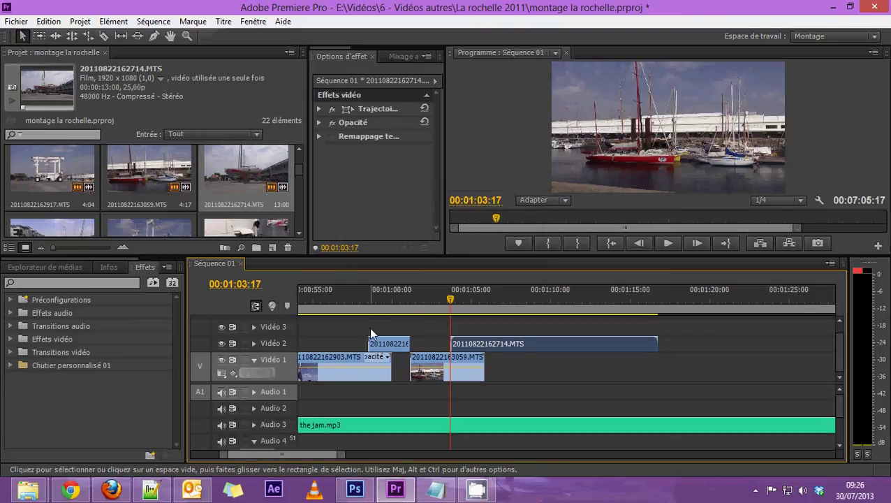
pyautogui.moveTo(318, 295); pyautogui.dragTo(481, 305)
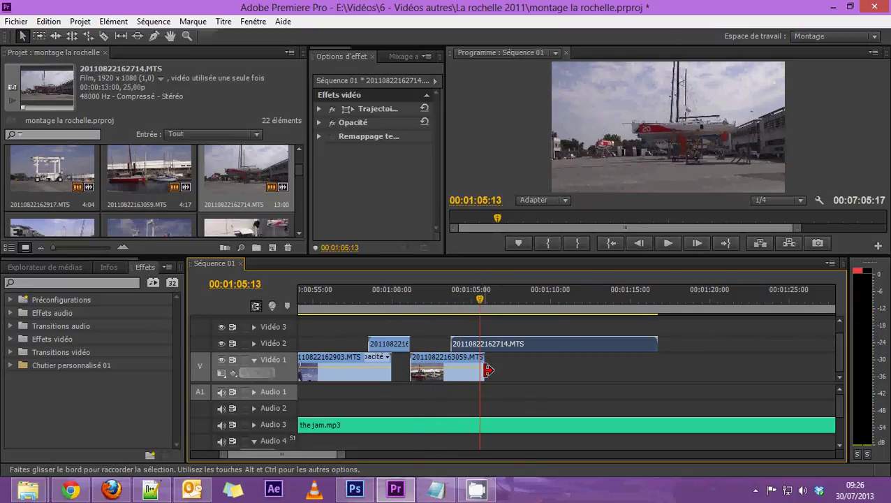
pyautogui.moveTo(479, 362); pyautogui.dragTo(448, 368)
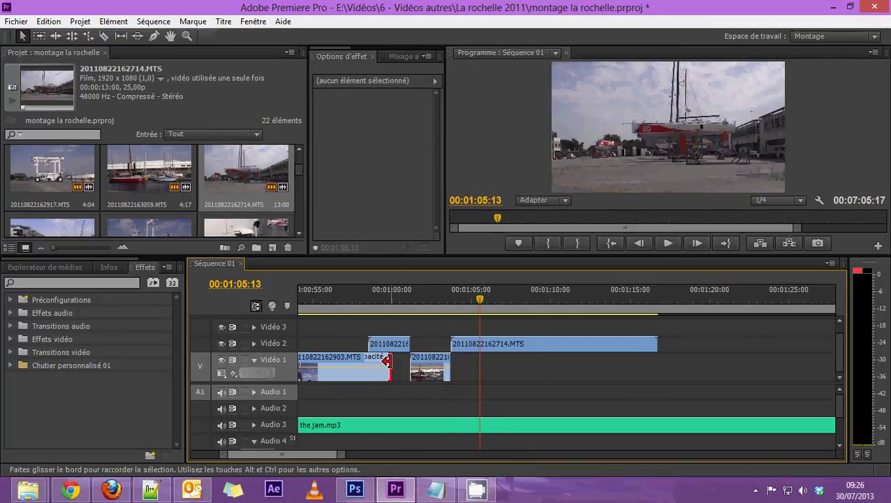
pyautogui.moveTo(390, 361); pyautogui.dragTo(366, 362)
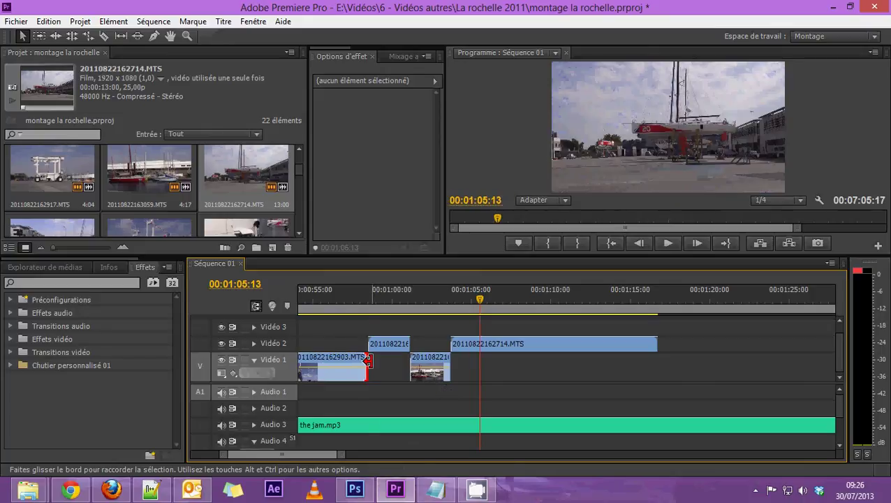
# - Scrub through the trimmed clips on Vidéo 1 and Vidéo 2 to review the cuts, ending at 00:01:04:10
pyautogui.moveTo(348, 298); pyautogui.dragTo(479, 298)
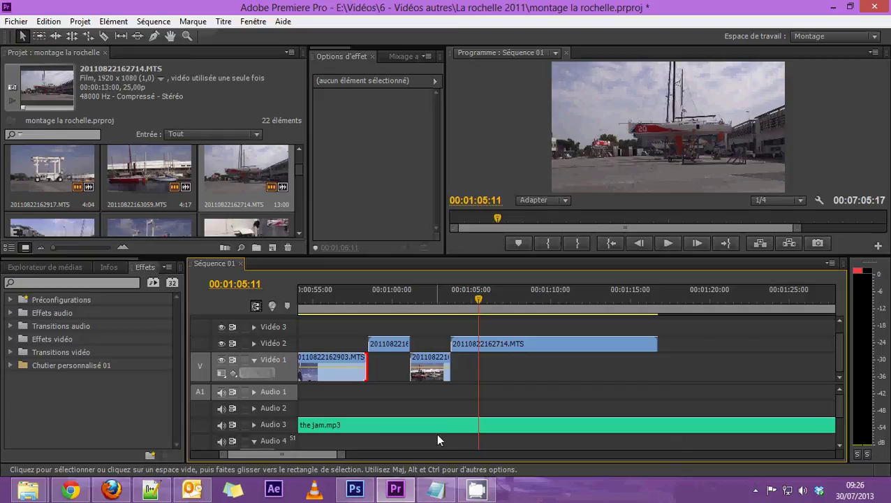
pyautogui.moveTo(391, 299); pyautogui.dragTo(461, 299)
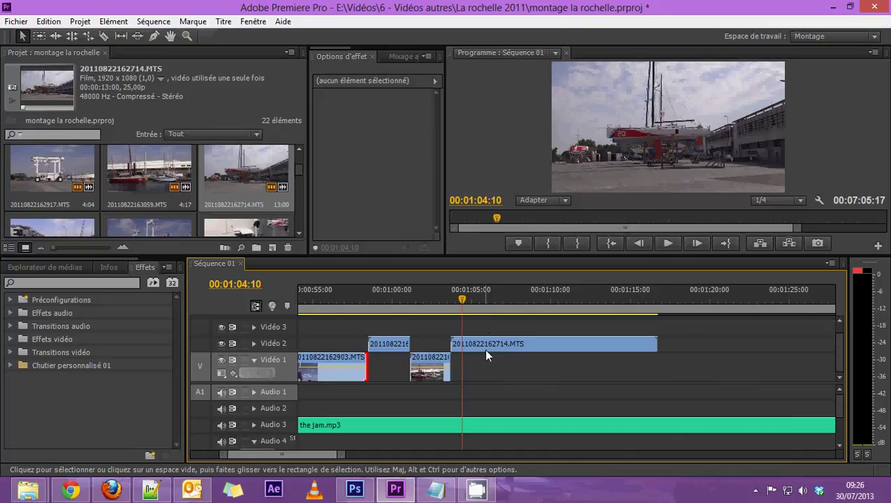
pyautogui.moveTo(485, 354)
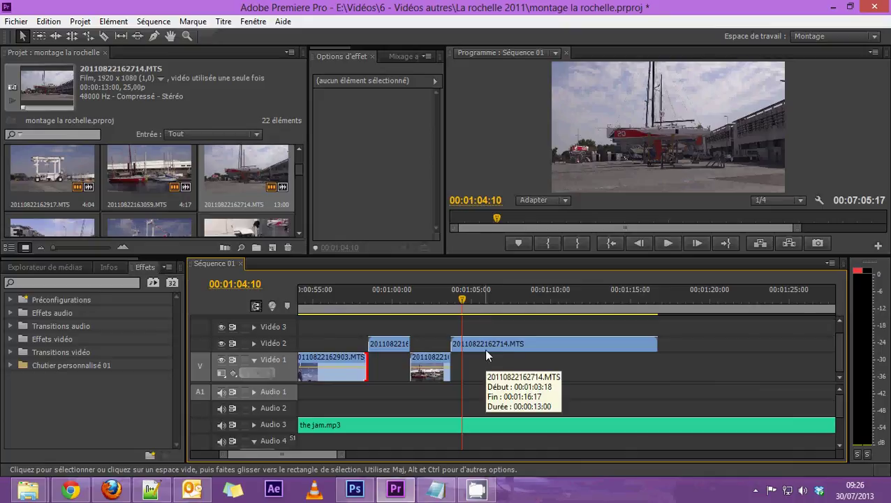